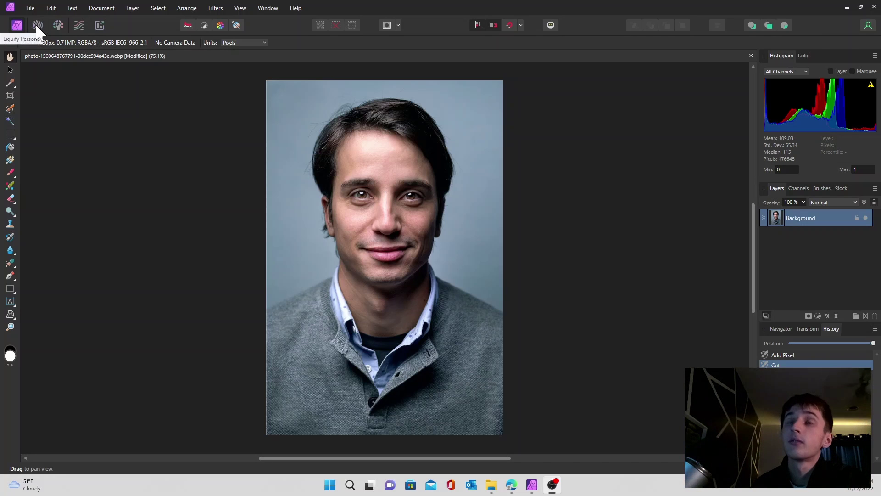
# - Enter the Liquify Persona, showing the portrait under the mesh with a 305.3 px push-forward brush
pyautogui.click(36, 25)
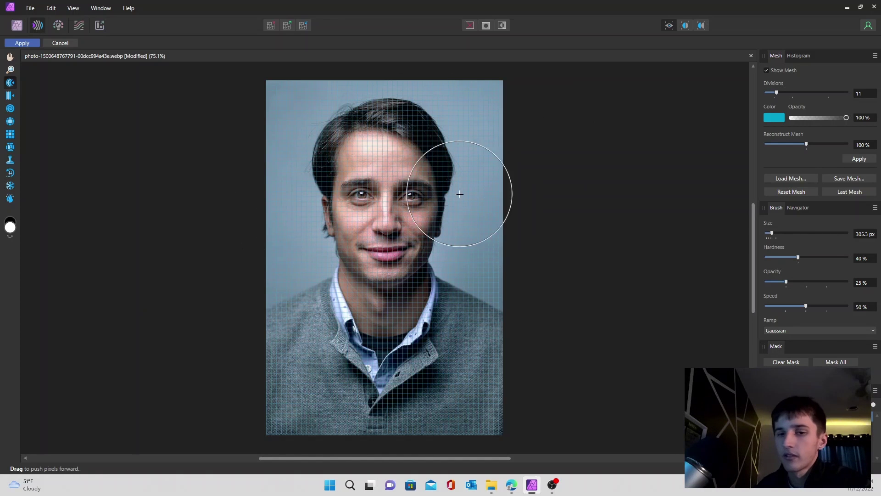
# - Hide and reshow the liquify mesh, then lower its opacity to about 40%
pyautogui.click(766, 71)
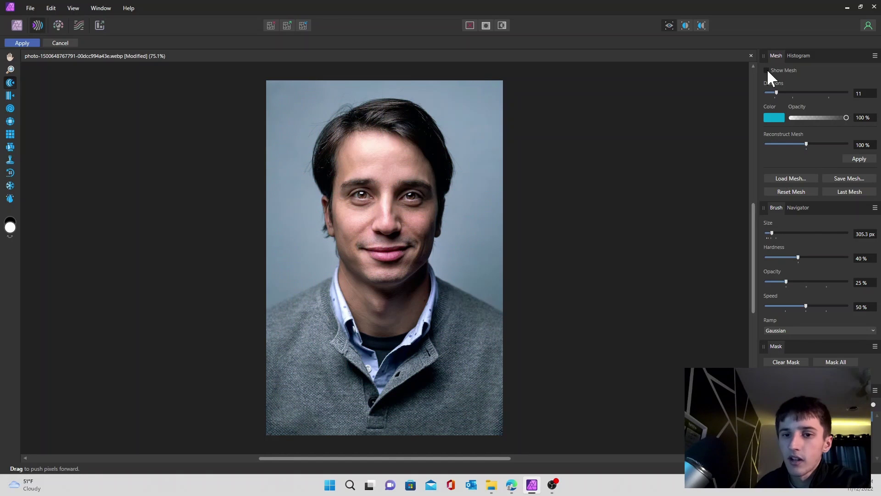
pyautogui.click(766, 70)
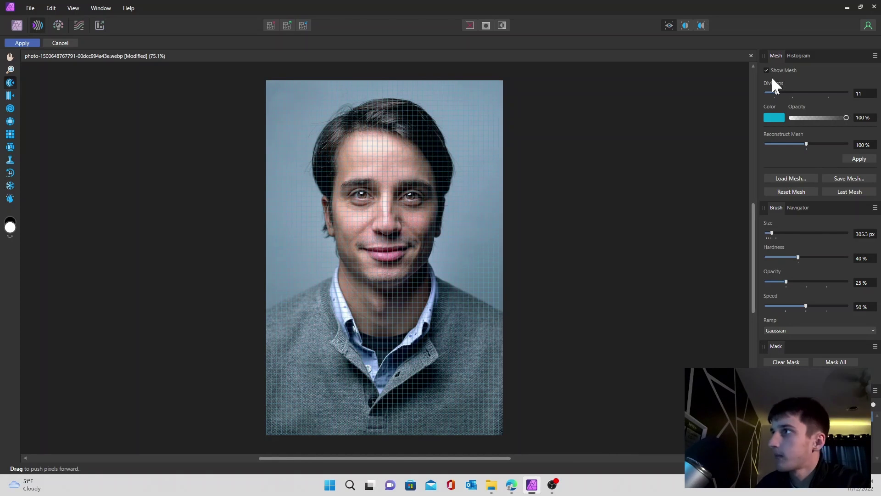
pyautogui.click(839, 118)
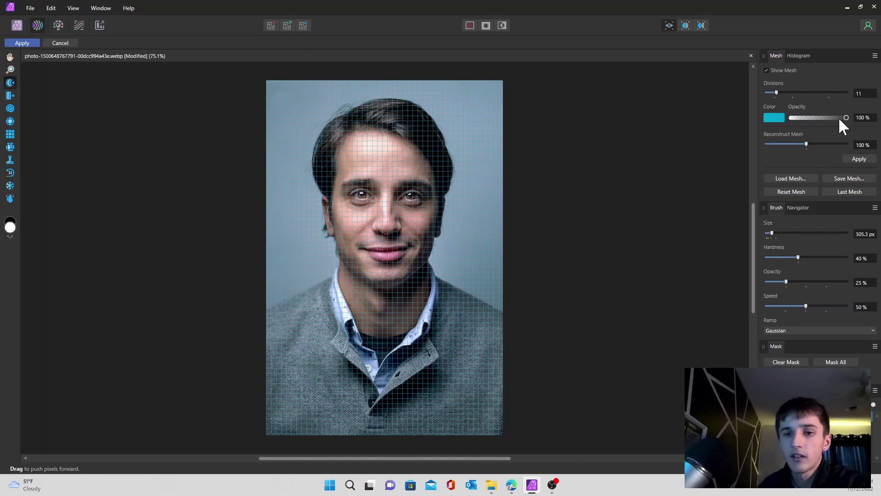
pyautogui.moveTo(838, 117); pyautogui.dragTo(813, 130)
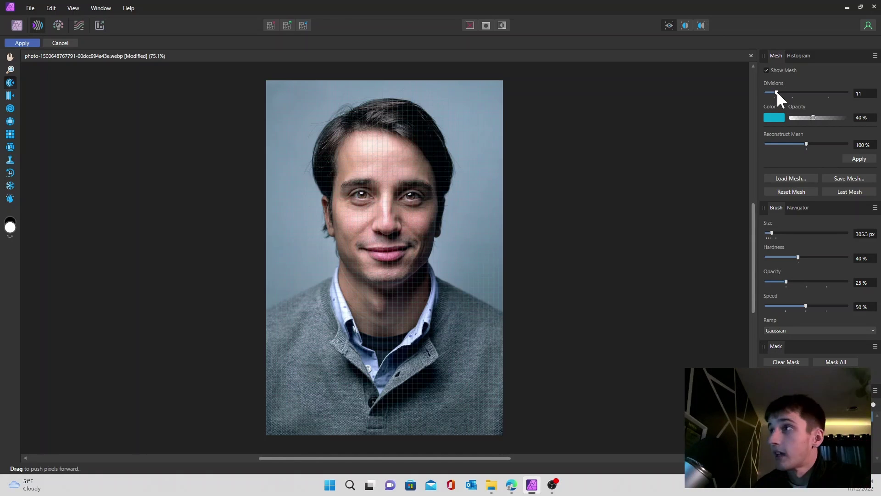
# - Try higher and lower mesh division counts before settling on 8 divisions
pyautogui.moveTo(777, 93); pyautogui.dragTo(825, 109)
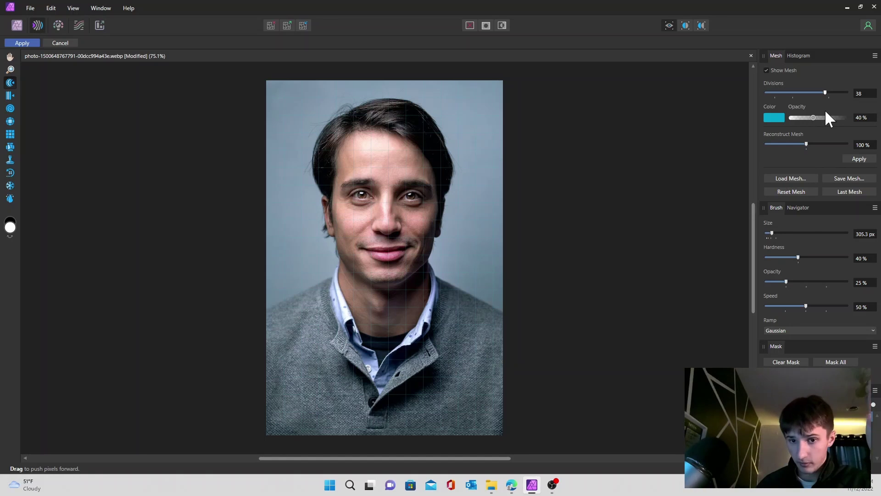
pyautogui.moveTo(826, 111); pyautogui.dragTo(763, 133)
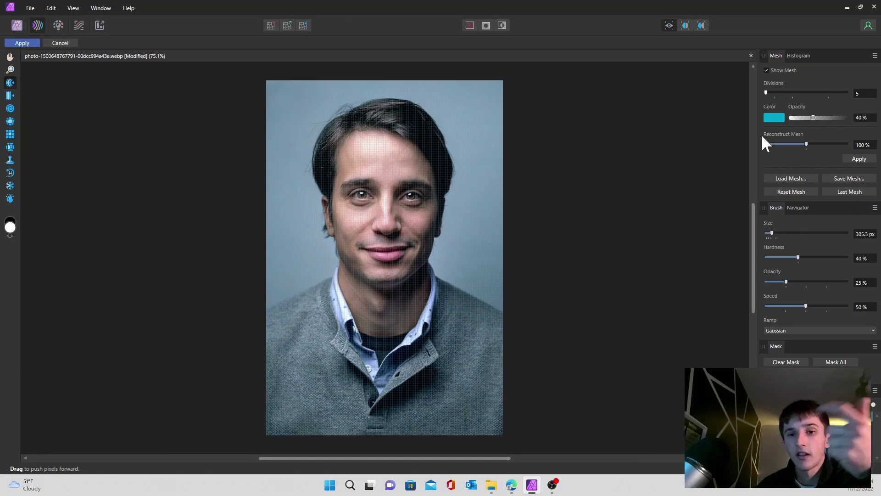
pyautogui.moveTo(760, 134); pyautogui.dragTo(770, 133)
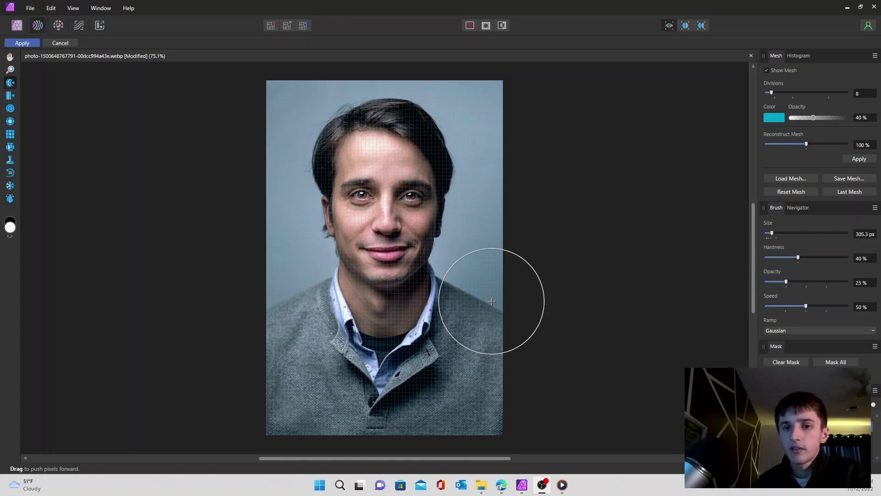
# - Choose the Push Left tool with a 128 px brush and pan the photo toward centre
pyautogui.click(10, 95)
pyautogui.hscroll(3, 321, 266)
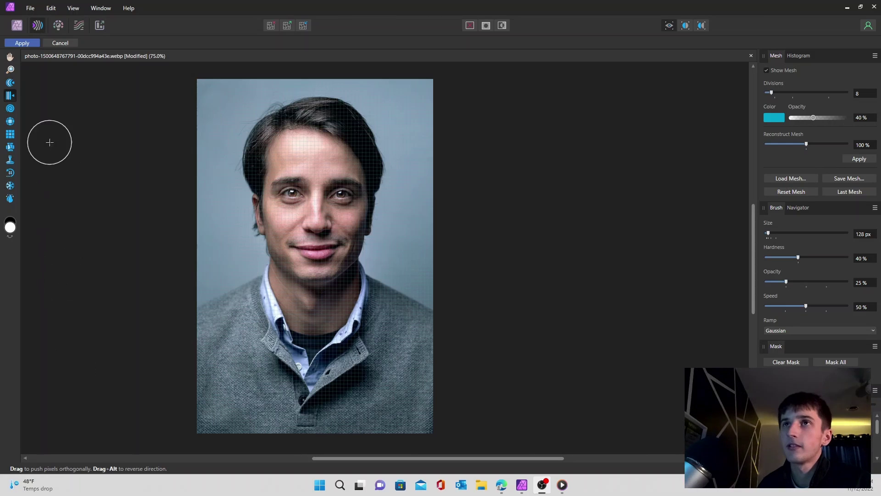
pyautogui.click(10, 57)
pyautogui.moveTo(354, 235); pyautogui.dragTo(385, 237)
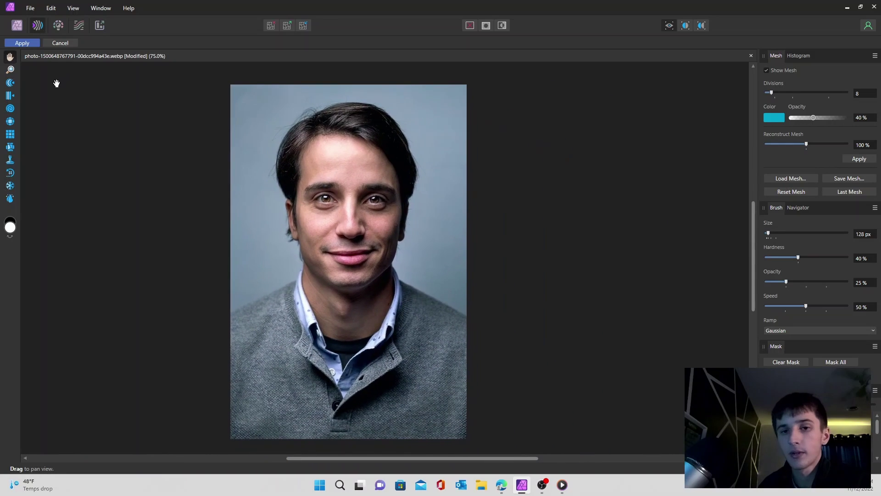
# - Zoom in to 200% on the face, then back out to 75%
pyautogui.click(10, 70)
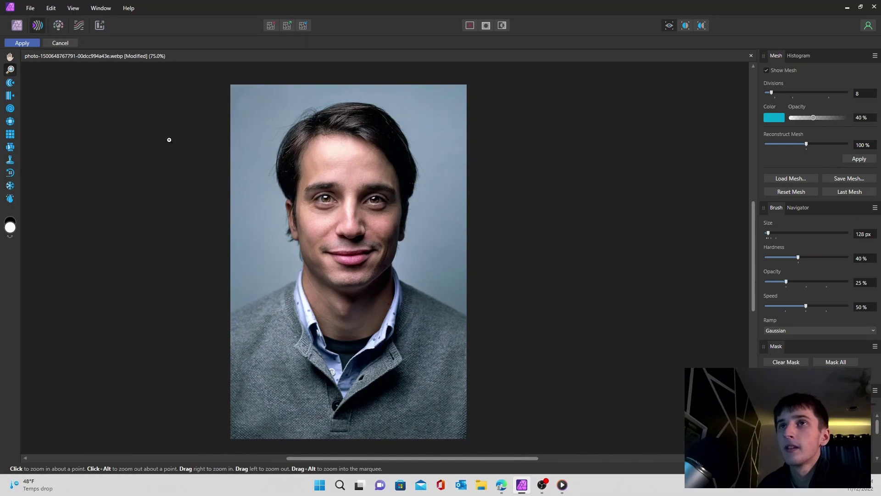
pyautogui.click(279, 202)
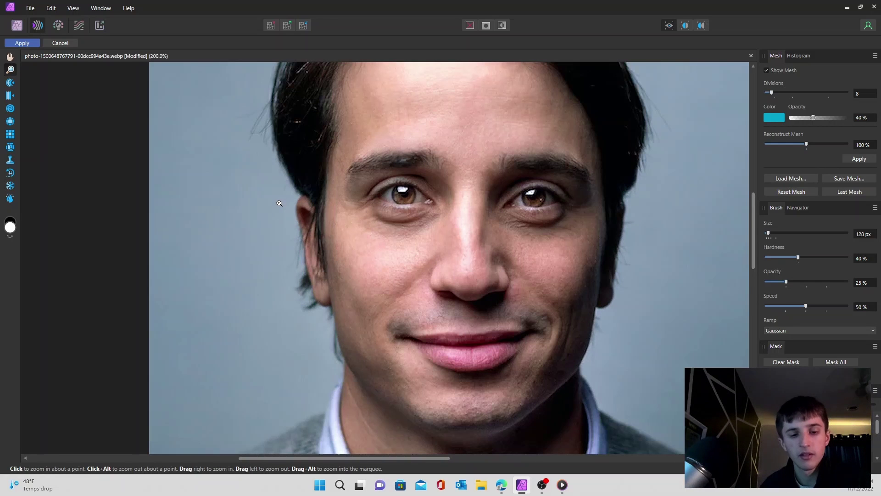
pyautogui.keyDown('alt'); pyautogui.click(280, 203); pyautogui.keyUp('alt')
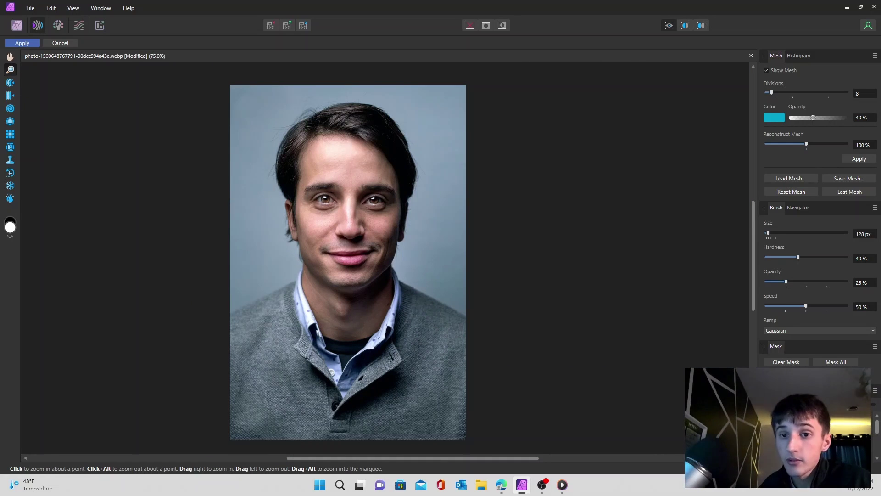
pyautogui.click(11, 84)
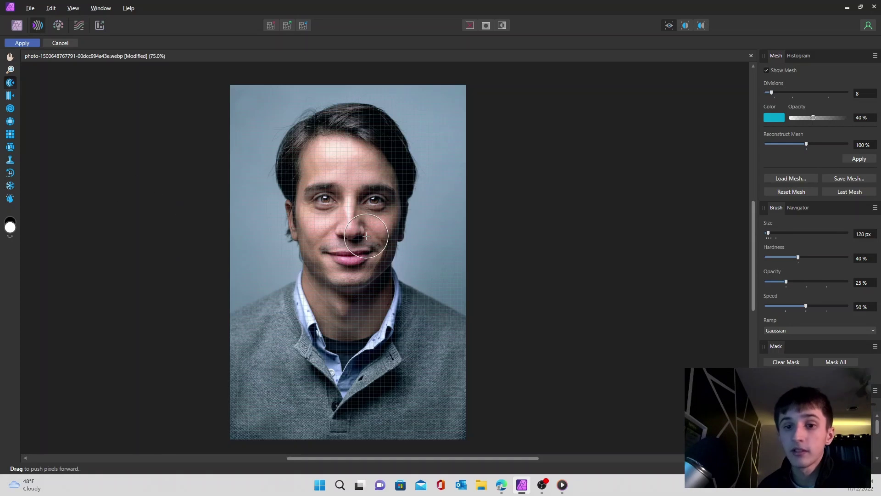
pyautogui.hotkey('ctrl', 'z')
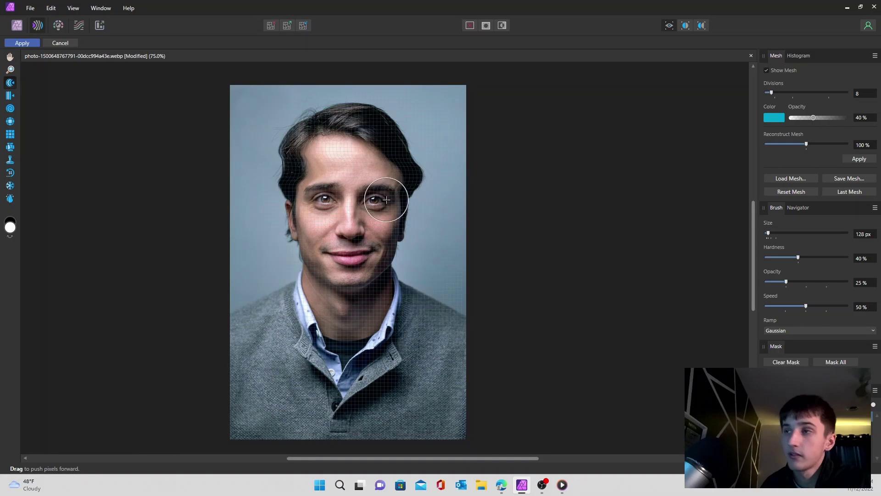
pyautogui.moveTo(449, 204); pyautogui.dragTo(269, 199)
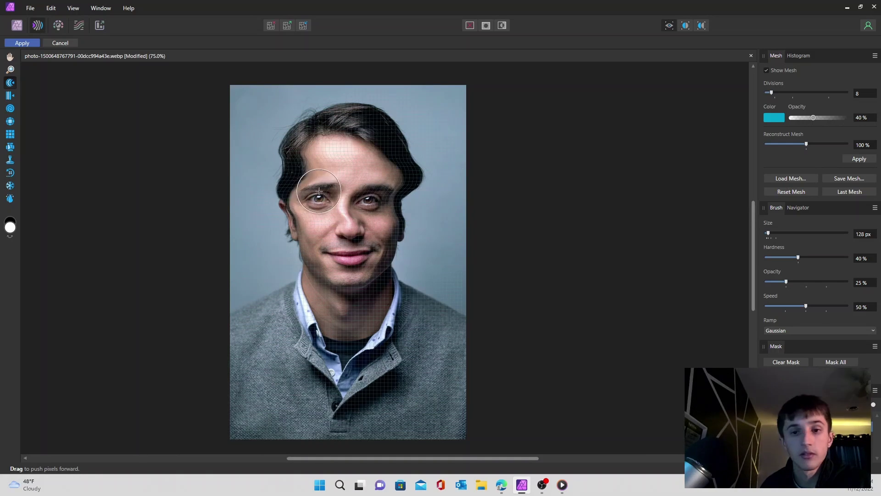
pyautogui.moveTo(348, 278)
pyautogui.mouseDown()
pyautogui.moveTo(372, 67)
pyautogui.moveTo(374, 161)
pyautogui.moveTo(348, 299)
pyautogui.moveTo(335, 245)
pyautogui.mouseUp()
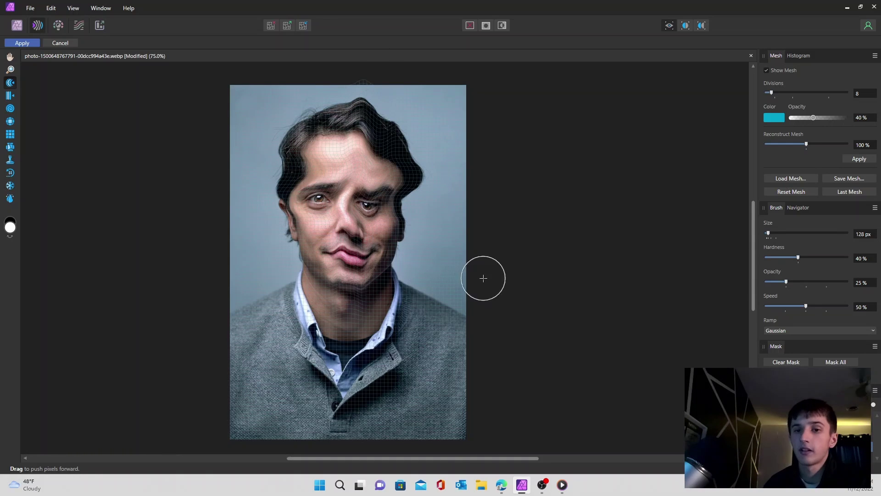
pyautogui.hotkey('ctrl', 'z')
pyautogui.hotkey('ctrl', 'z')
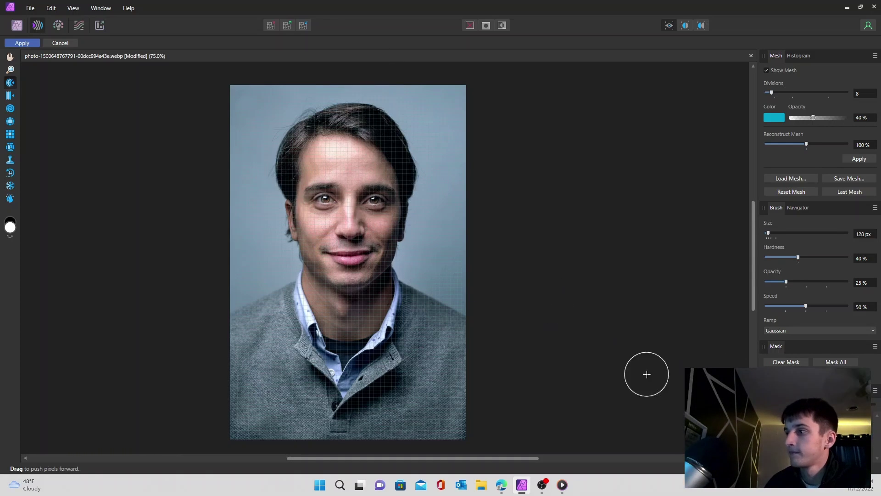
pyautogui.click(10, 96)
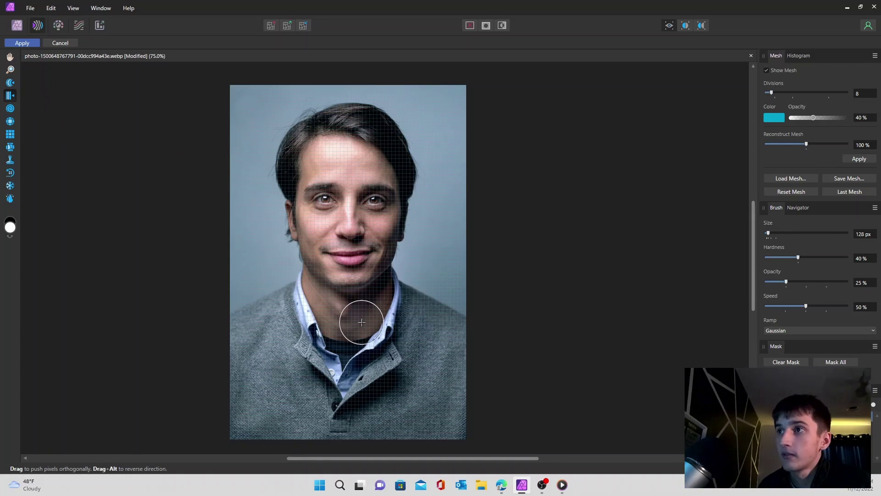
pyautogui.moveTo(361, 322)
pyautogui.mouseDown()
pyautogui.moveTo(368, 196)
pyautogui.moveTo(363, 157)
pyautogui.moveTo(370, 229)
pyautogui.moveTo(344, 128)
pyautogui.moveTo(333, 288)
pyautogui.mouseUp()
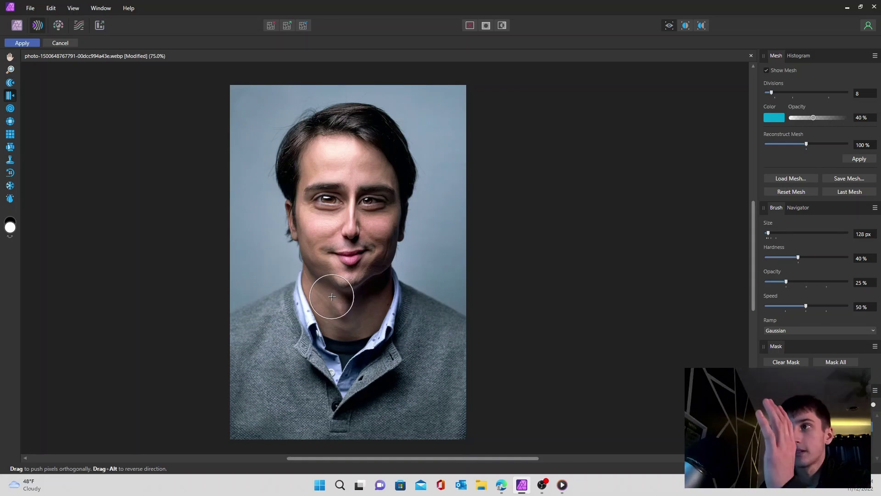
pyautogui.moveTo(331, 295); pyautogui.dragTo(394, 242)
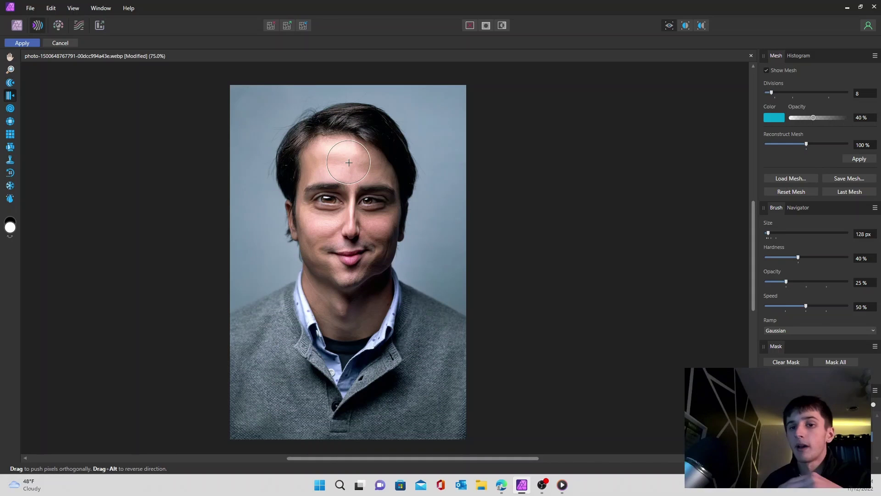
pyautogui.moveTo(348, 162)
pyautogui.mouseDown()
pyautogui.moveTo(387, 167)
pyautogui.moveTo(385, 138)
pyautogui.moveTo(335, 131)
pyautogui.moveTo(449, 151)
pyautogui.moveTo(373, 141)
pyautogui.mouseUp()
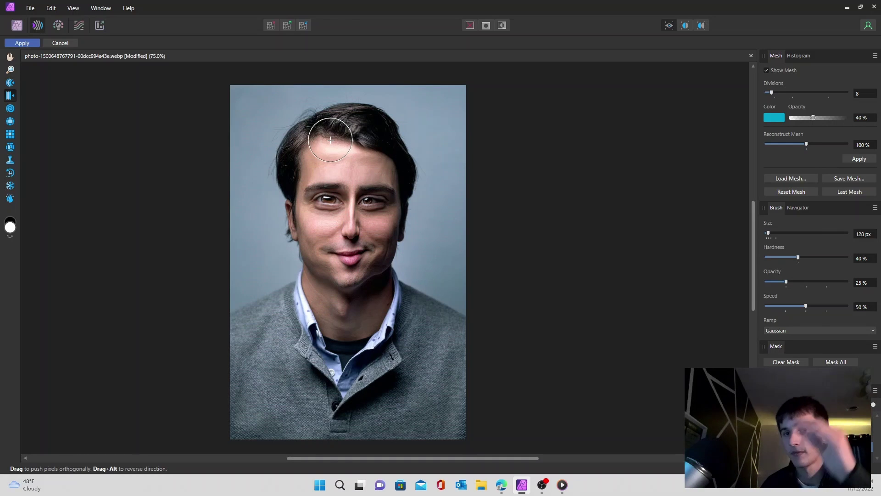
pyautogui.moveTo(370, 290); pyautogui.dragTo(373, 310)
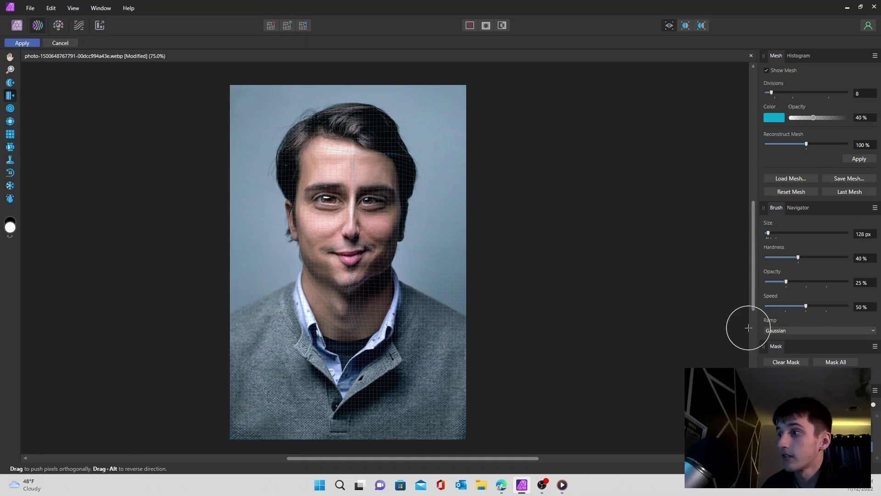
pyautogui.hotkey('ctrl', 'z')
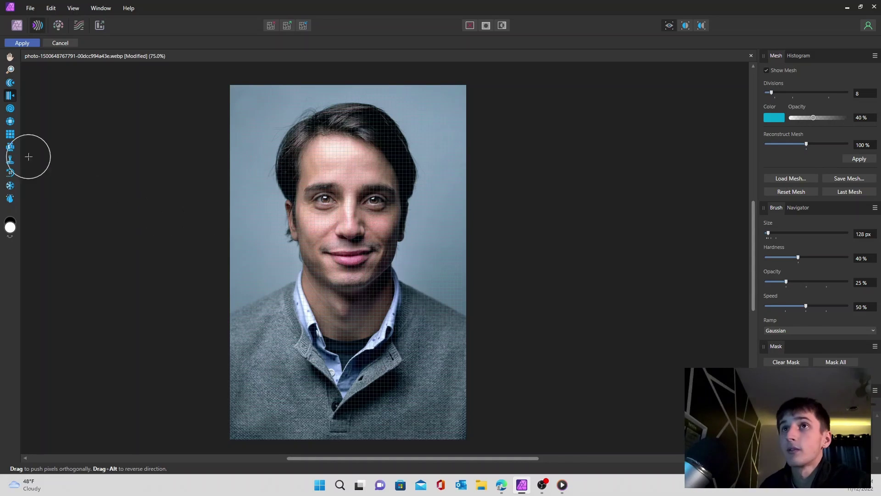
# - Switch to the Twirl tool with a 256 px brush and twirl the left eye area
pyautogui.click(10, 109)
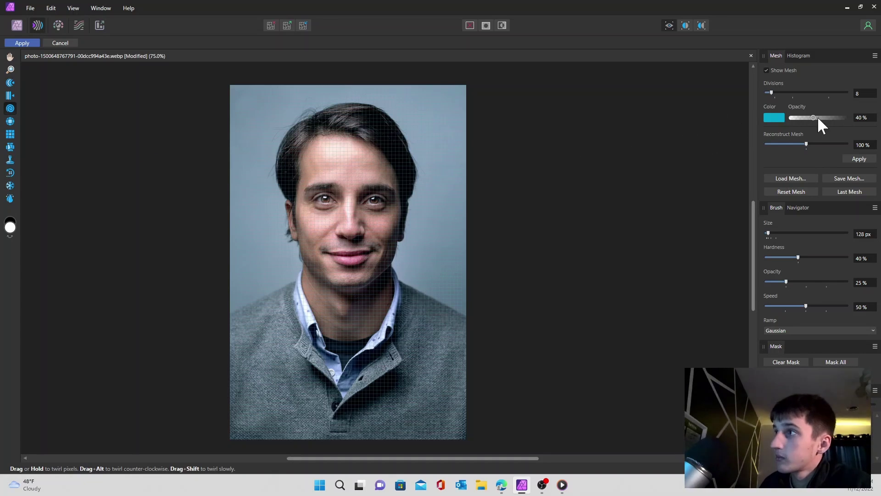
pyautogui.moveTo(770, 231); pyautogui.dragTo(771, 232)
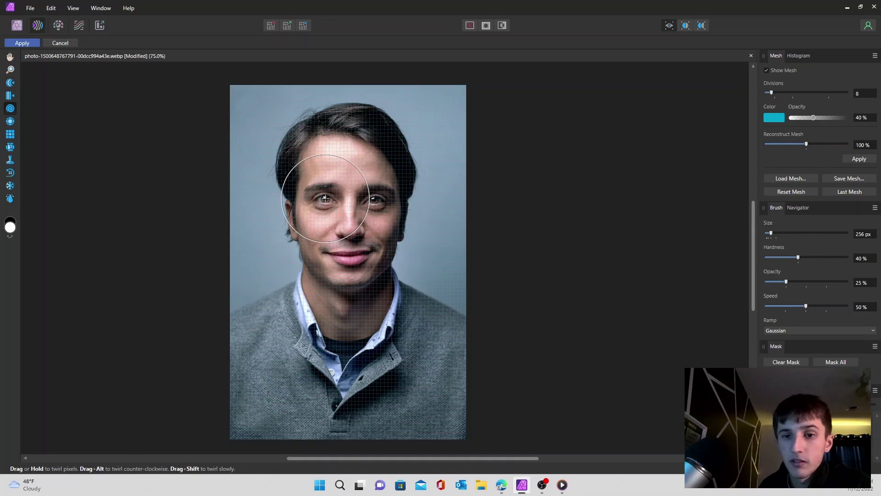
pyautogui.moveTo(325, 199); pyautogui.dragTo(325, 198)
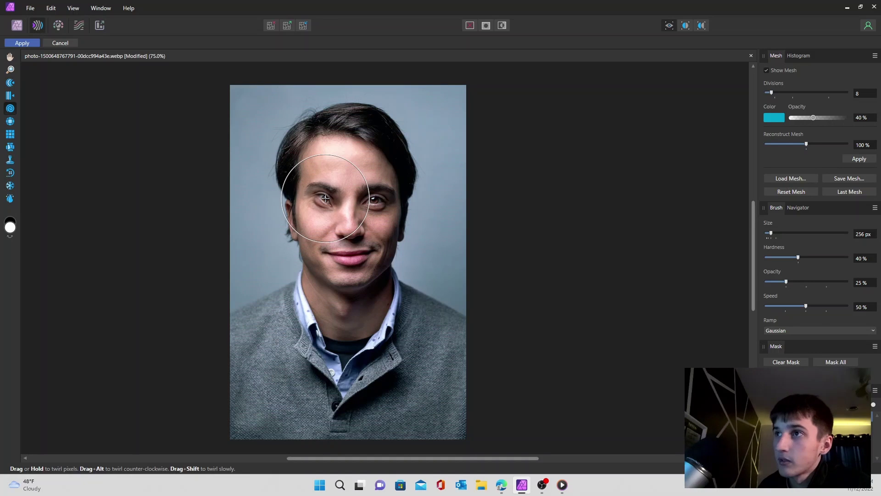
# - Twirl the face around the right eye, then undo the twirl distortion
pyautogui.moveTo(325, 199)
pyautogui.mouseDown()
pyautogui.moveTo(384, 191)
pyautogui.moveTo(376, 199)
pyautogui.mouseUp()
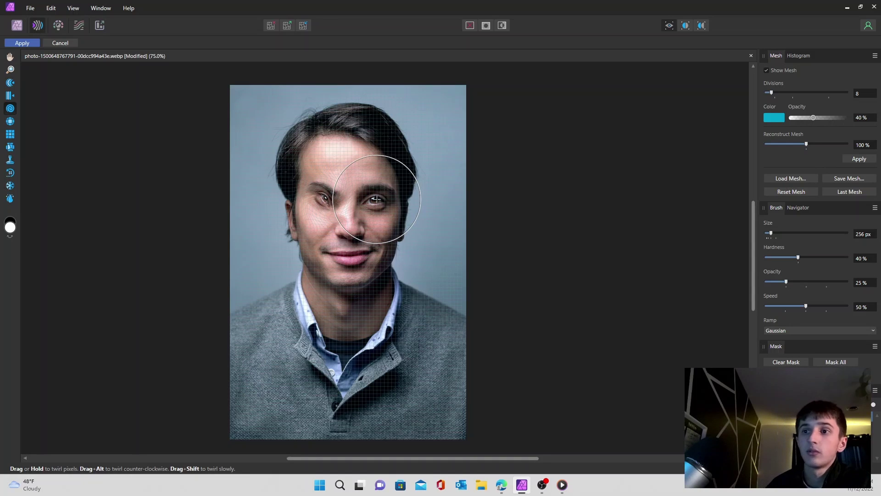
pyautogui.moveTo(375, 200); pyautogui.dragTo(375, 200)
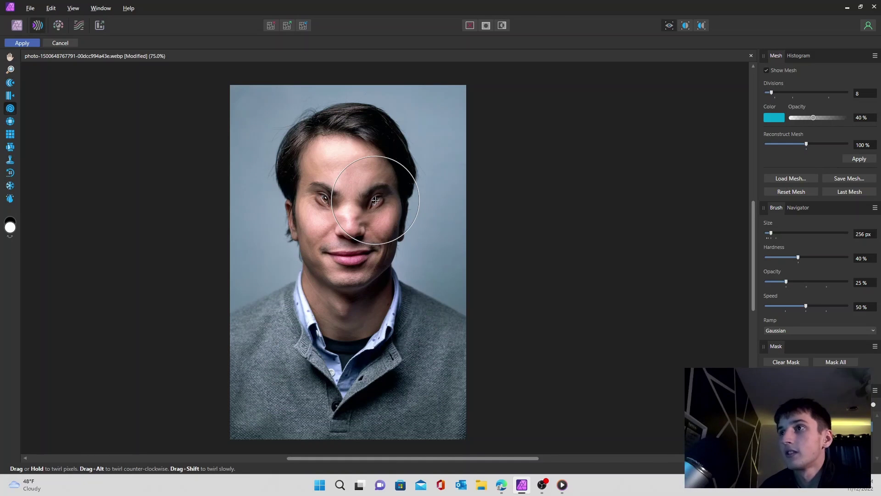
pyautogui.moveTo(376, 200); pyautogui.dragTo(377, 200)
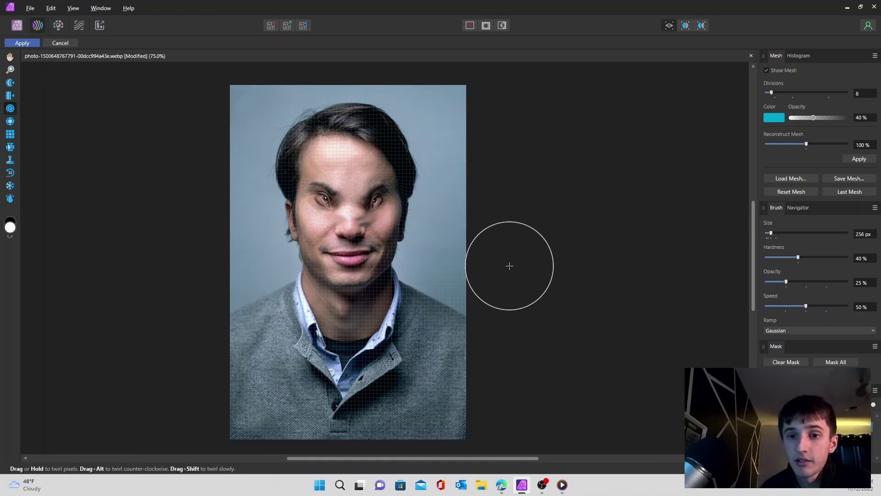
pyautogui.hotkey('ctrl', 'z')
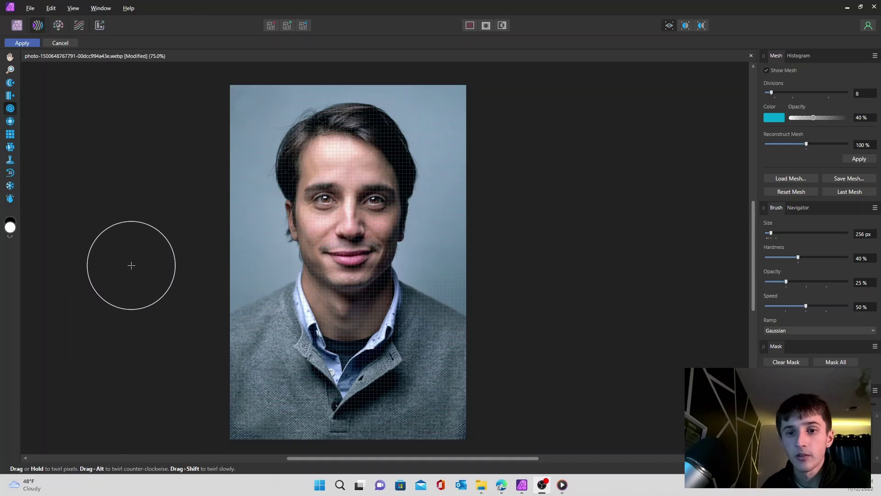
# - Zoom in and switch to the Pinch tool with the brush reduced to 128 px
pyautogui.scroll(2, 131, 266)
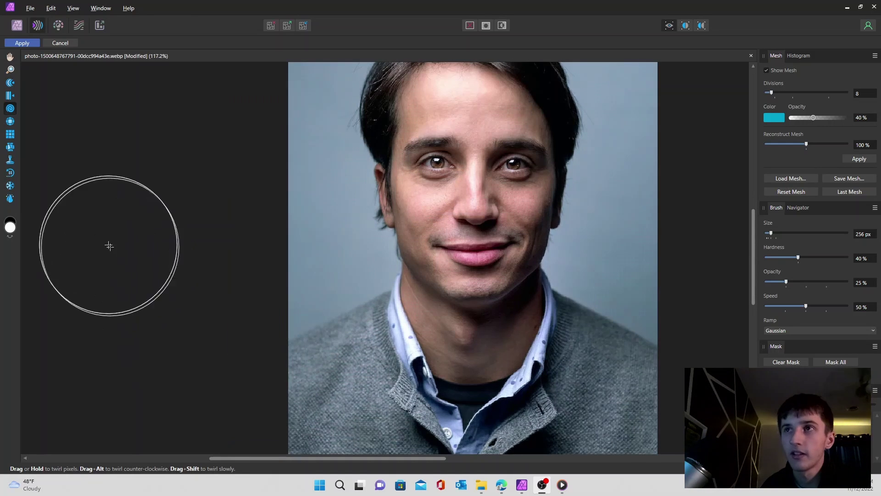
pyautogui.click(10, 121)
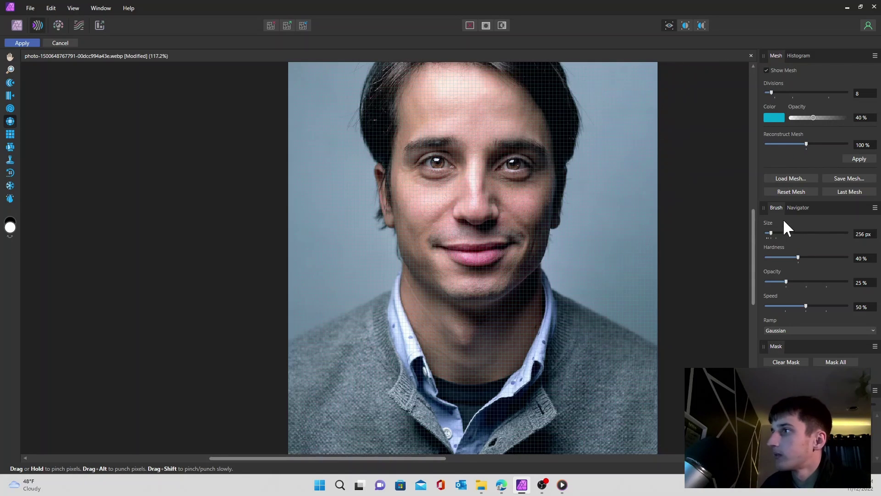
pyautogui.moveTo(770, 233); pyautogui.dragTo(767, 232)
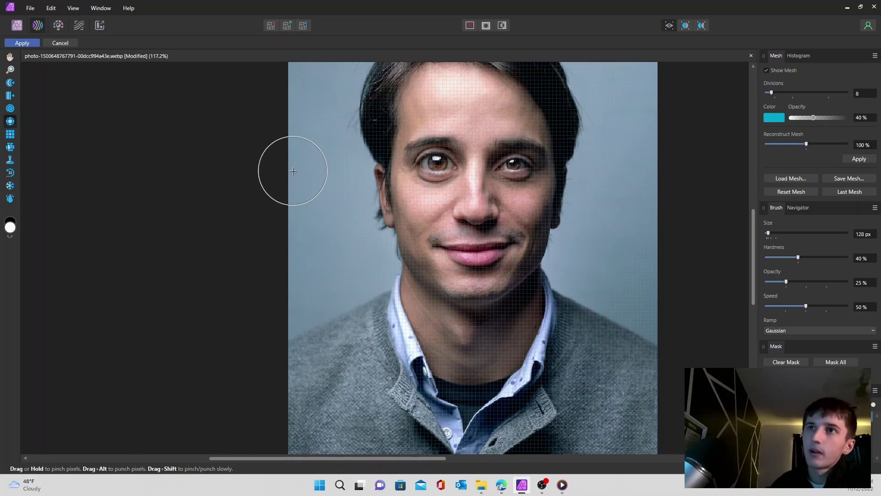
# - With the Punch tool, test a stroke near the left eye, then punch out the nostrils, redoing once
pyautogui.click(10, 133)
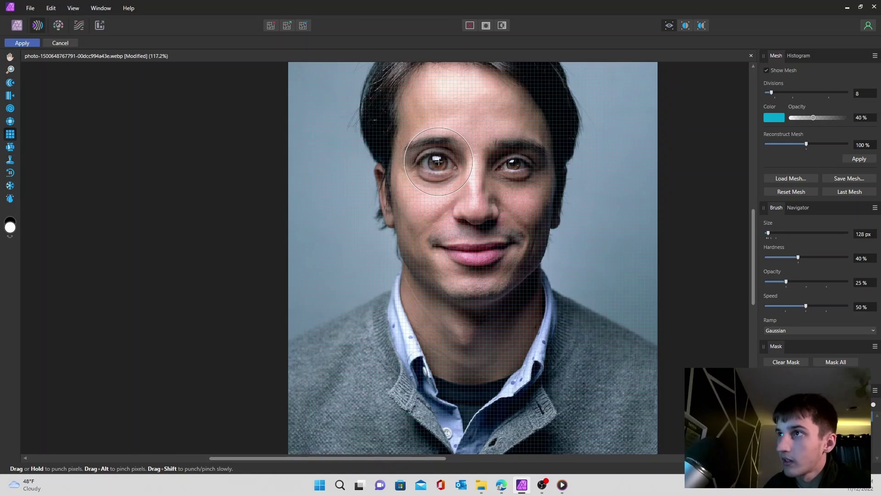
pyautogui.moveTo(438, 161); pyautogui.dragTo(438, 162)
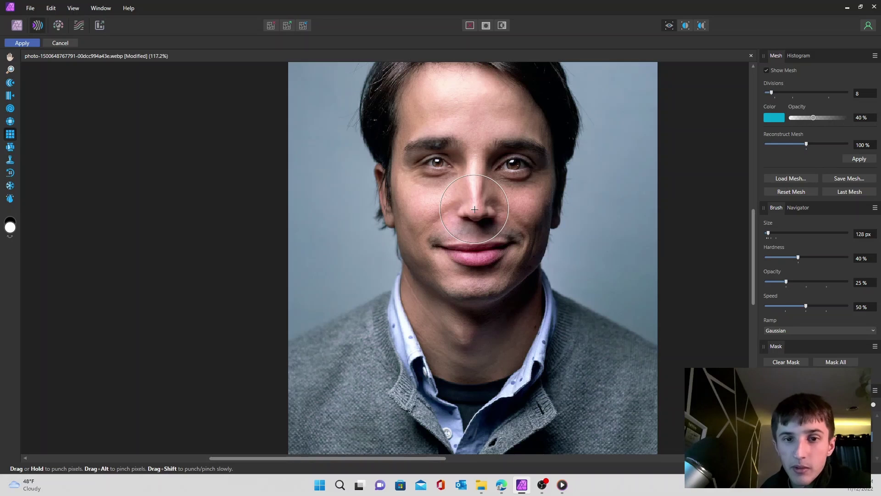
pyautogui.click(475, 210)
pyautogui.hotkey('ctrl', 'z')
pyautogui.moveTo(455, 205); pyautogui.dragTo(460, 210)
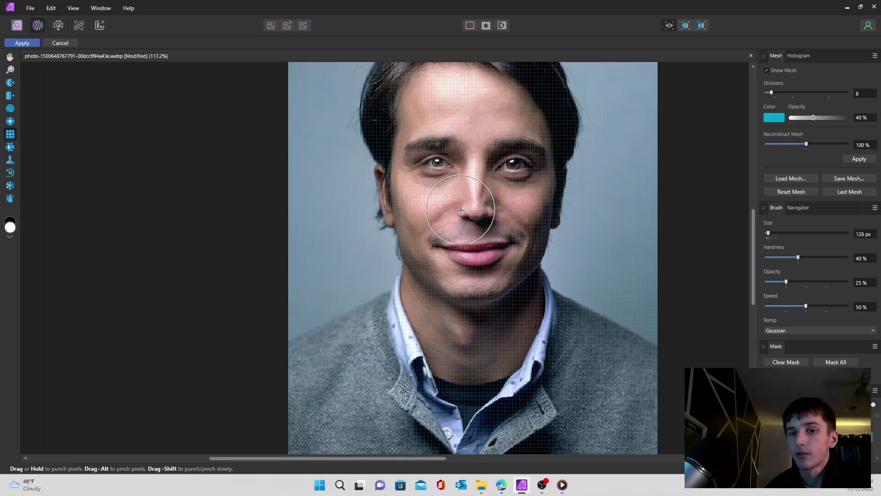
# - Add turbulence around the left eye and over the shirt collar
pyautogui.click(12, 146)
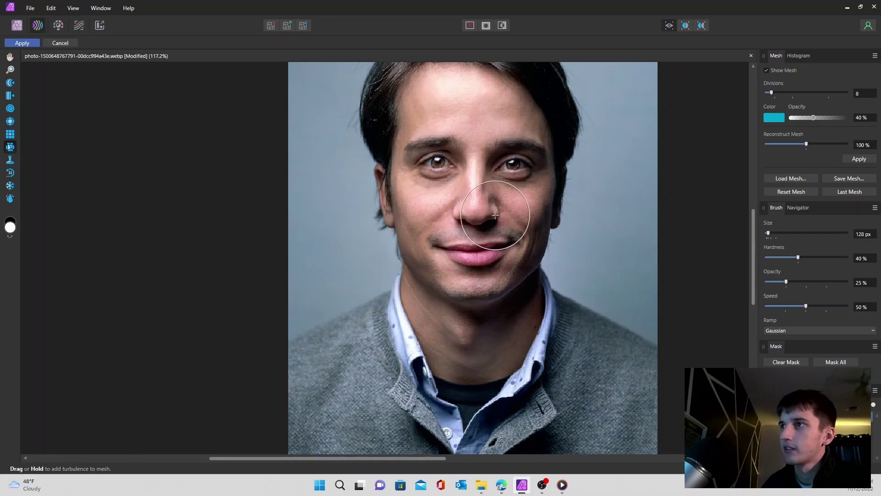
pyautogui.moveTo(426, 156)
pyautogui.mouseDown()
pyautogui.moveTo(463, 171)
pyautogui.moveTo(439, 185)
pyautogui.moveTo(432, 185)
pyautogui.mouseUp()
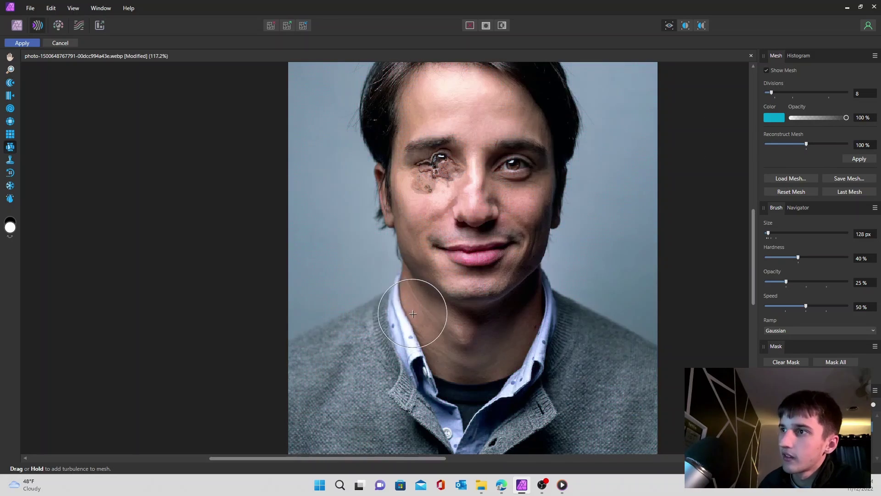
pyautogui.moveTo(416, 315)
pyautogui.mouseDown()
pyautogui.moveTo(404, 322)
pyautogui.moveTo(413, 328)
pyautogui.moveTo(401, 324)
pyautogui.moveTo(405, 331)
pyautogui.moveTo(409, 321)
pyautogui.moveTo(402, 342)
pyautogui.mouseUp()
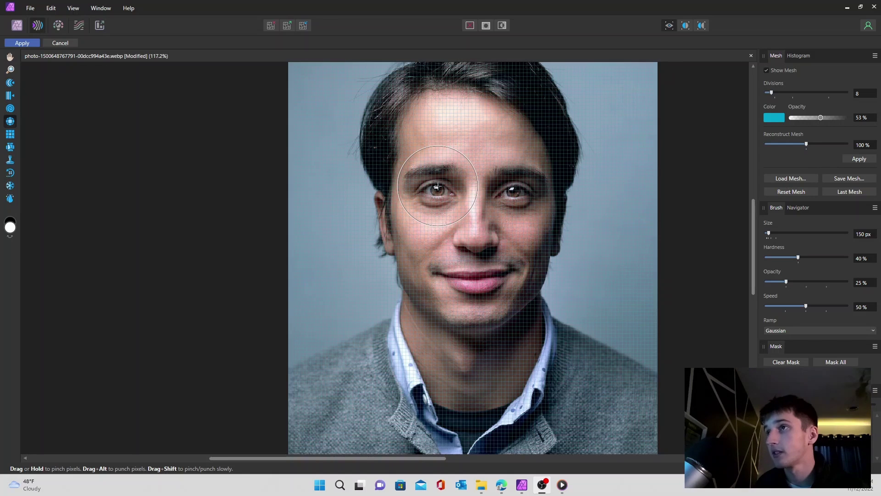
# - Hold the 150 px brush over the left eye until it bulges larger
pyautogui.moveTo(437, 189); pyautogui.dragTo(437, 188)
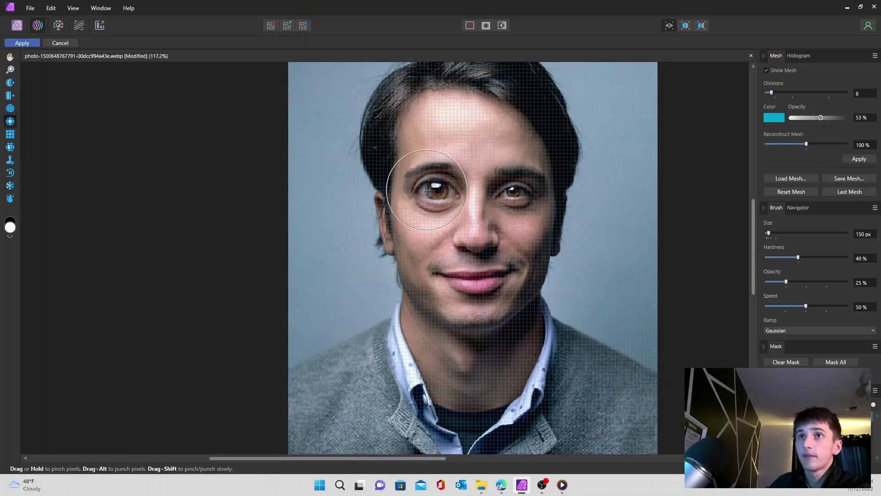
# - Select the Clone tool and copy the left eye's warp onto the right eye
pyautogui.click(16, 159)
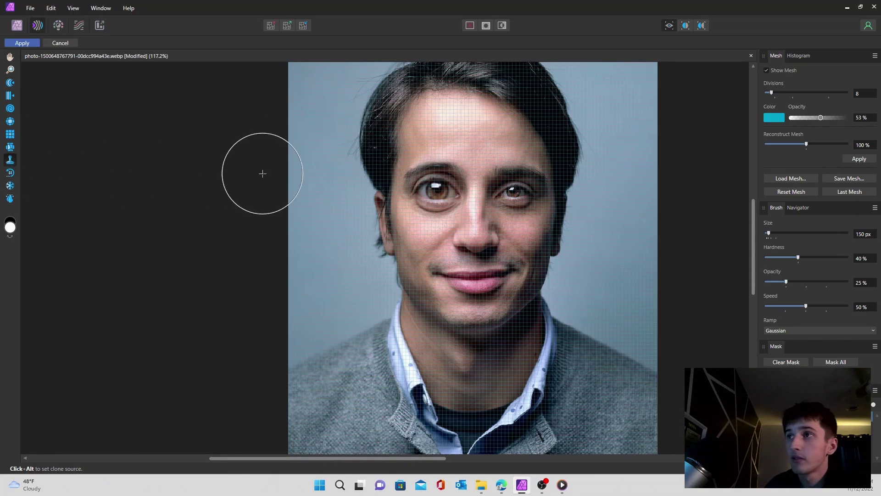
pyautogui.click(513, 190)
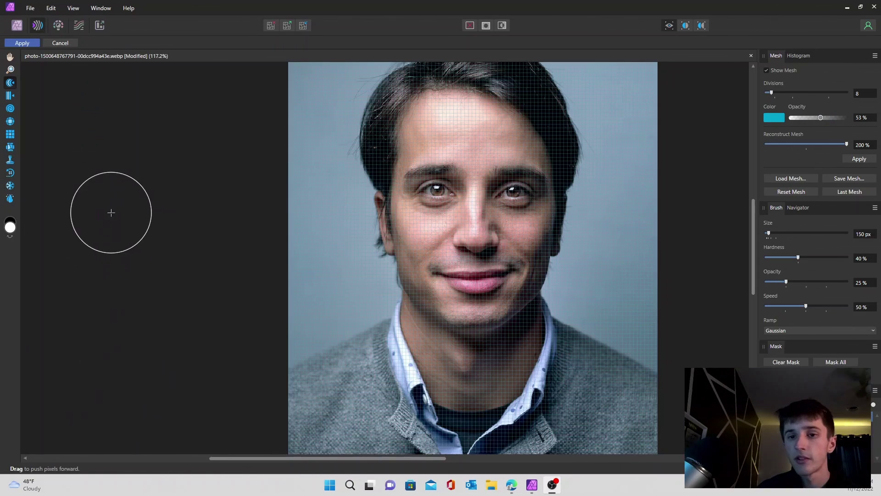
# - With the Freeze Tool, mask both eyes, then the mouth and cheek area below the nose
pyautogui.click(10, 186)
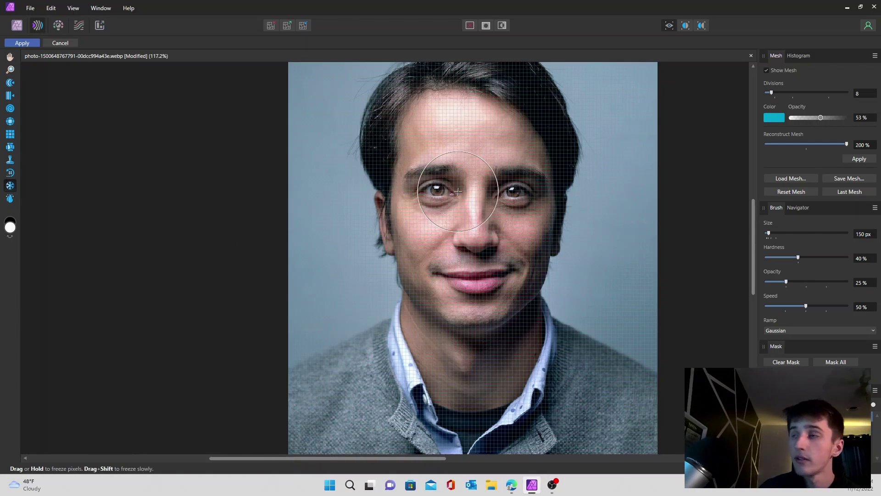
pyautogui.moveTo(436, 190); pyautogui.dragTo(437, 191)
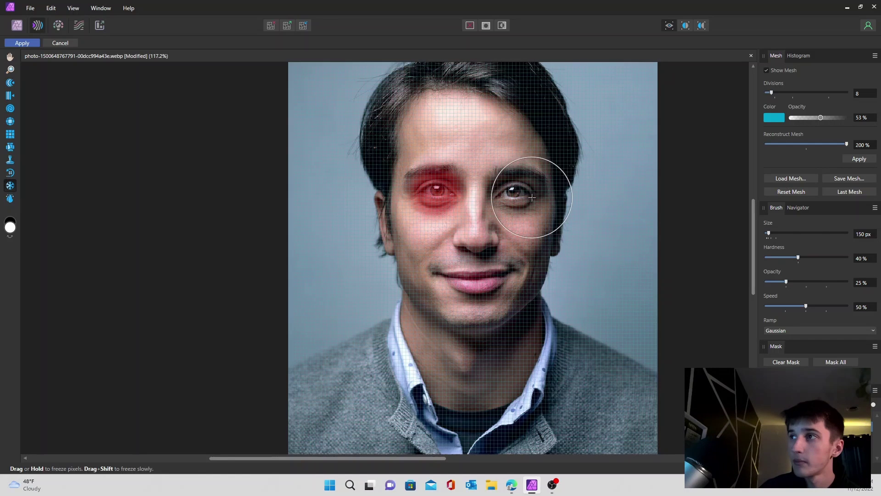
pyautogui.moveTo(523, 191)
pyautogui.mouseDown()
pyautogui.moveTo(507, 200)
pyautogui.moveTo(512, 193)
pyautogui.mouseUp()
pyautogui.moveTo(474, 268)
pyautogui.mouseDown()
pyautogui.moveTo(445, 275)
pyautogui.moveTo(508, 276)
pyautogui.moveTo(470, 231)
pyautogui.mouseUp()
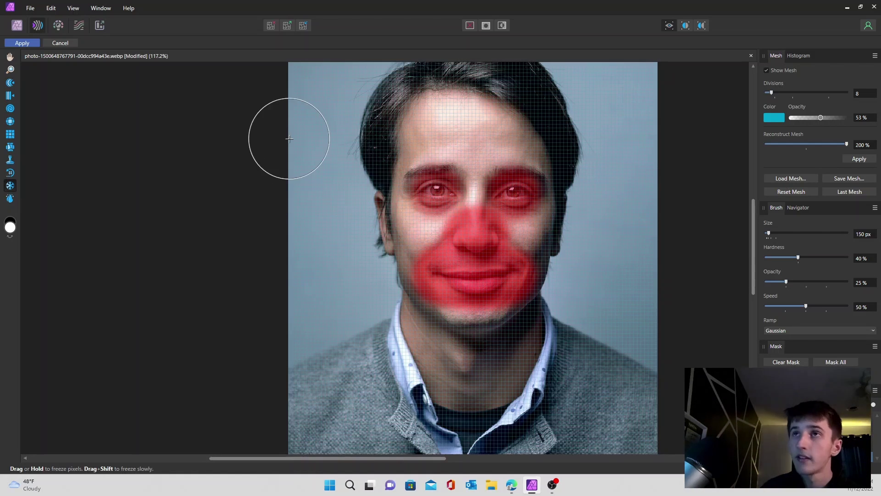
# - Push the right-side hair down and distort the cheek, chin and jaw, then thaw part of the mask near the chin
pyautogui.click(10, 83)
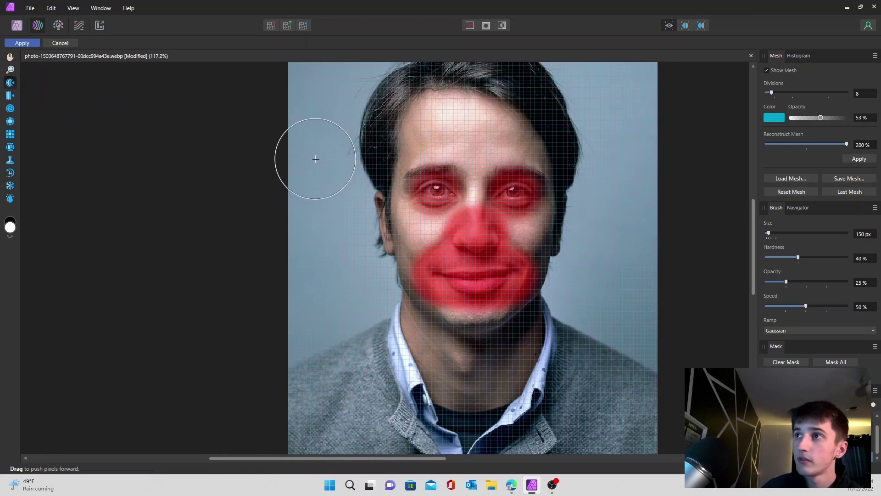
pyautogui.moveTo(562, 138); pyautogui.dragTo(562, 229)
pyautogui.moveTo(453, 195)
pyautogui.mouseDown()
pyautogui.moveTo(288, 193)
pyautogui.moveTo(310, 306)
pyautogui.moveTo(406, 305)
pyautogui.moveTo(491, 396)
pyautogui.moveTo(579, 286)
pyautogui.moveTo(543, 244)
pyautogui.moveTo(550, 256)
pyautogui.moveTo(489, 215)
pyautogui.moveTo(457, 150)
pyautogui.moveTo(472, 175)
pyautogui.moveTo(392, 240)
pyautogui.moveTo(421, 249)
pyautogui.moveTo(463, 375)
pyautogui.moveTo(470, 349)
pyautogui.moveTo(425, 335)
pyautogui.mouseUp()
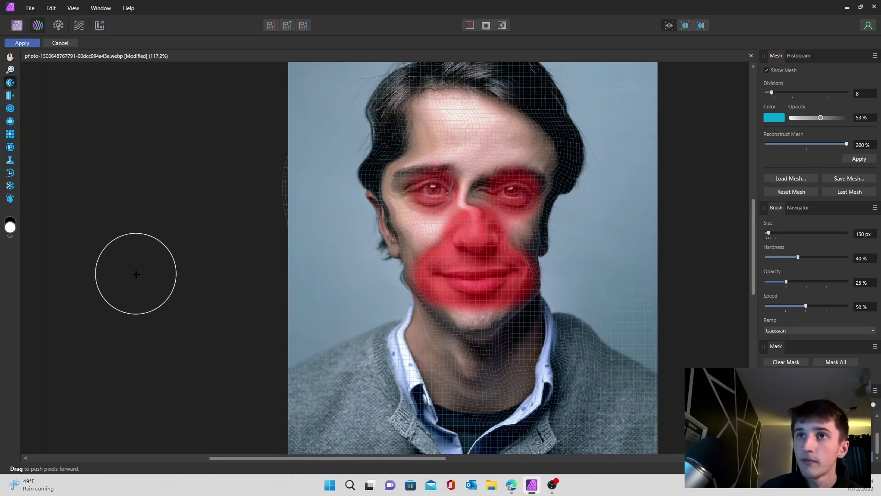
pyautogui.click(10, 198)
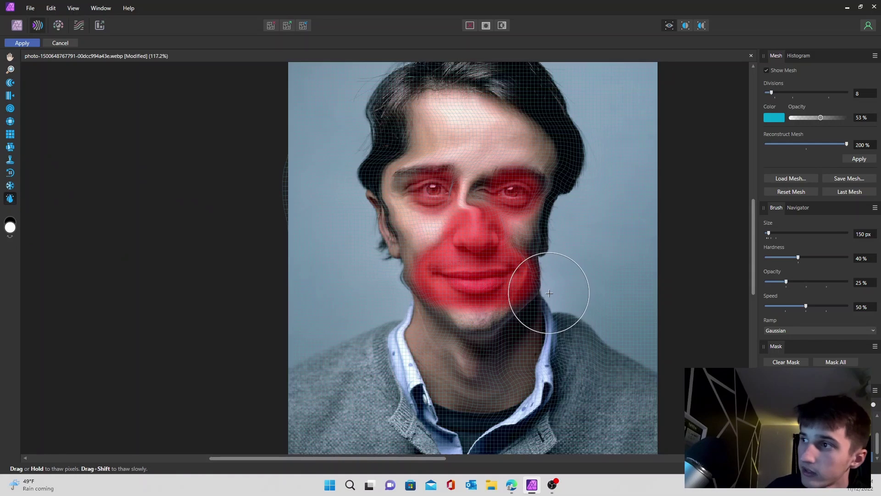
pyautogui.moveTo(549, 292)
pyautogui.mouseDown()
pyautogui.moveTo(558, 313)
pyautogui.moveTo(512, 302)
pyautogui.moveTo(526, 287)
pyautogui.moveTo(508, 307)
pyautogui.moveTo(535, 285)
pyautogui.moveTo(535, 301)
pyautogui.moveTo(531, 293)
pyautogui.moveTo(555, 300)
pyautogui.moveTo(542, 306)
pyautogui.moveTo(551, 336)
pyautogui.moveTo(553, 313)
pyautogui.moveTo(543, 323)
pyautogui.moveTo(545, 330)
pyautogui.moveTo(559, 289)
pyautogui.moveTo(537, 332)
pyautogui.moveTo(450, 343)
pyautogui.moveTo(346, 269)
pyautogui.mouseUp()
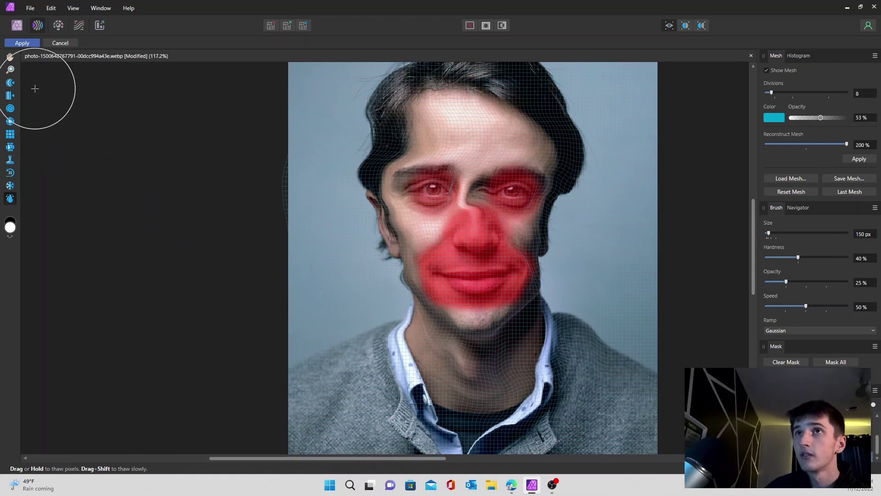
# - Apply the liquify warp to the portrait, then re-enter the Liquify Persona
pyautogui.click(22, 43)
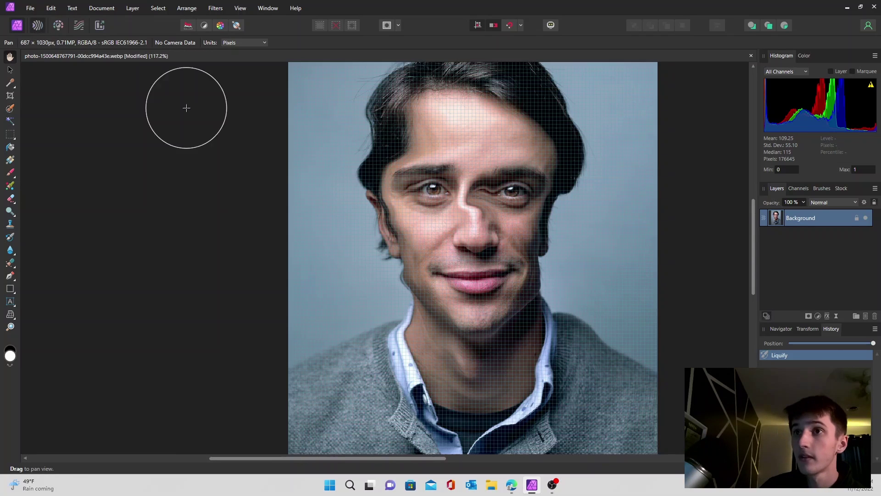
pyautogui.click(33, 27)
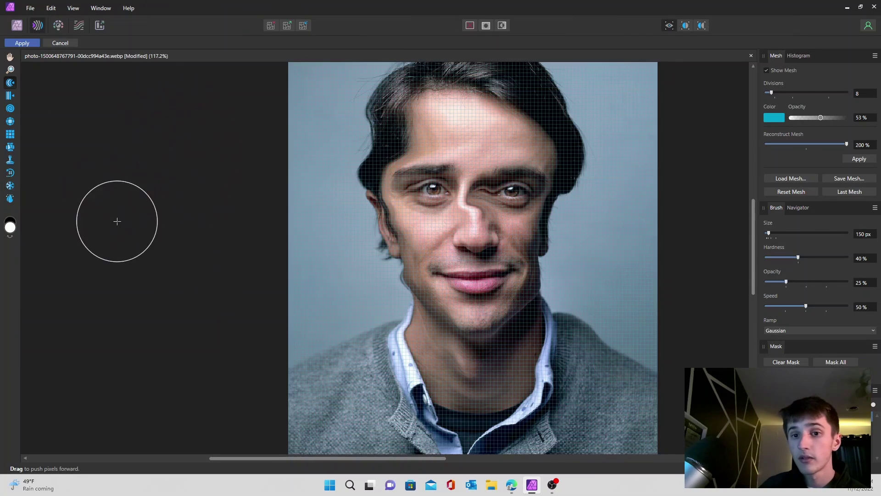